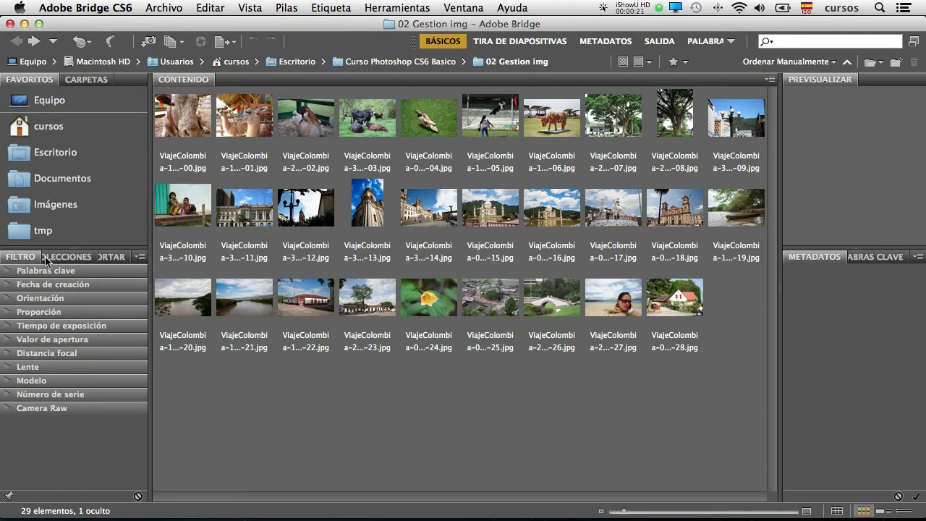
# Open the Etiqueta menu to list the star rating and colour label commands.
pyautogui.click(330, 7)
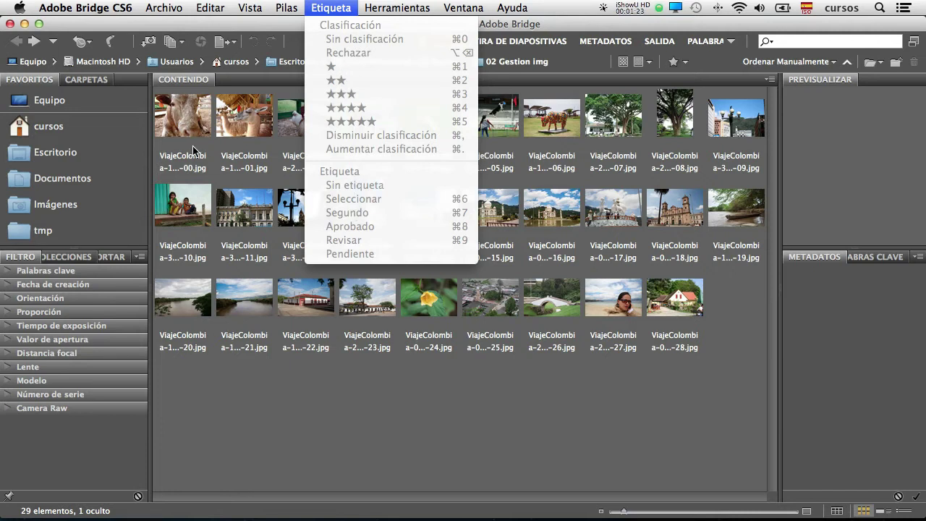
# Select the cow photo ViajeColombia-18122004-00.jpg and view it in full-screen preview.
pyautogui.click(190, 124)
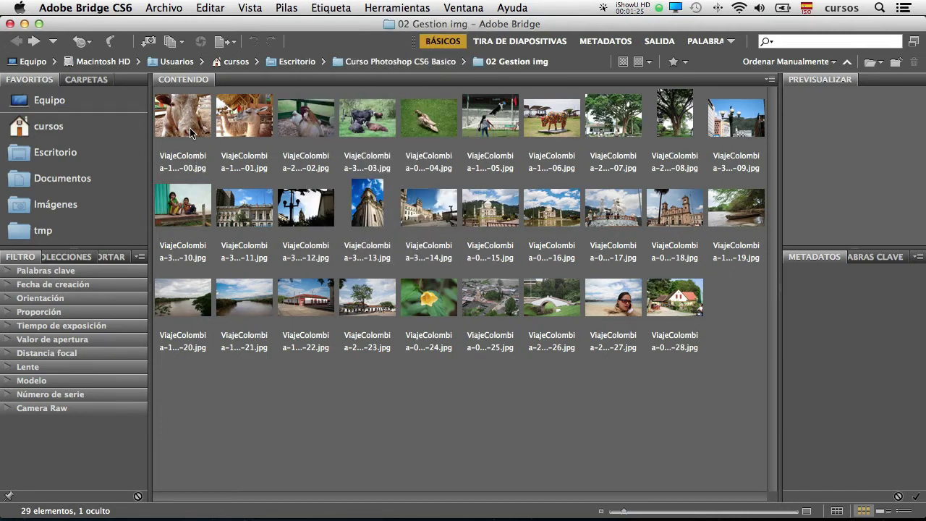
pyautogui.click(191, 118)
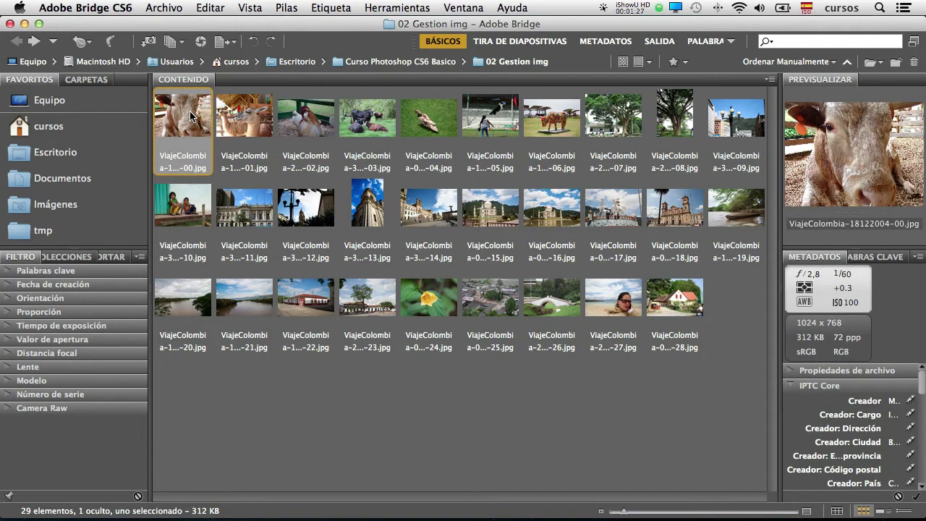
pyautogui.click(250, 7)
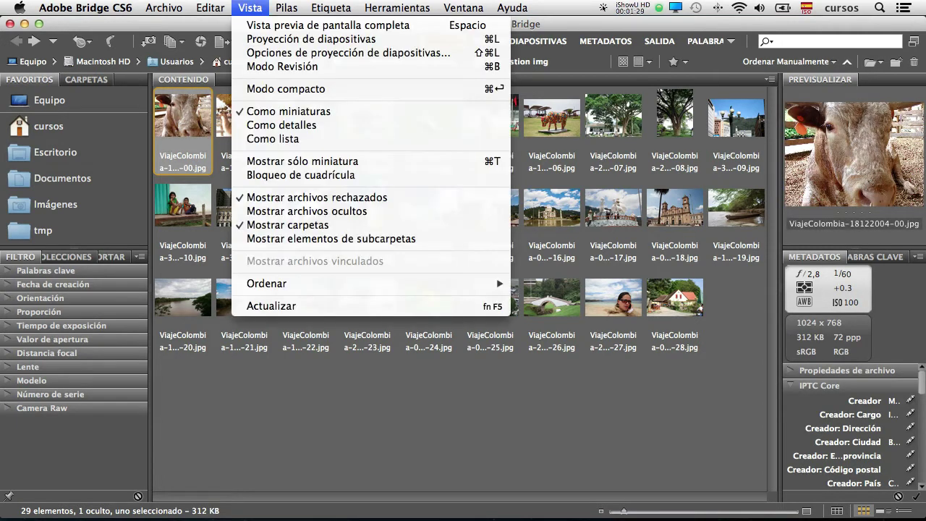
pyautogui.click(431, 32)
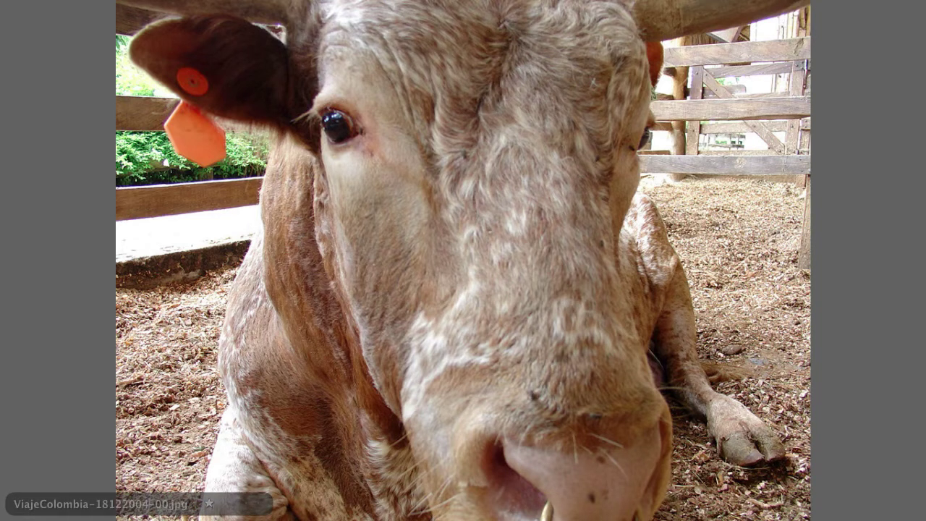
# Try 2 to 5 star ratings on the cow photo, clear them, and return to the grid.
pyautogui.press('2')
pyautogui.press('3')
pyautogui.press('4')
pyautogui.press('5')
pyautogui.press('0')
pyautogui.press('space')
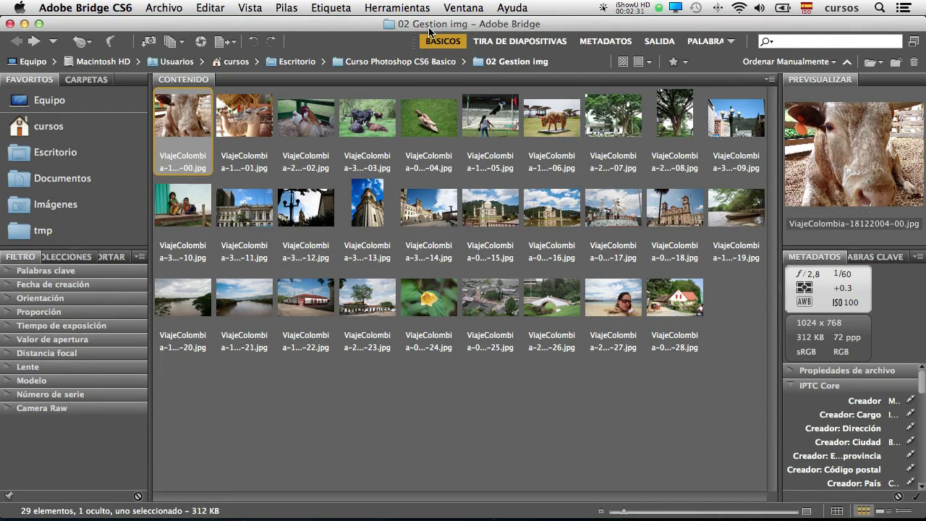
# Select the first eight photos and browse them in Modo Revisión.
pyautogui.keyDown('shift'); pyautogui.click(626, 116); pyautogui.keyUp('shift')
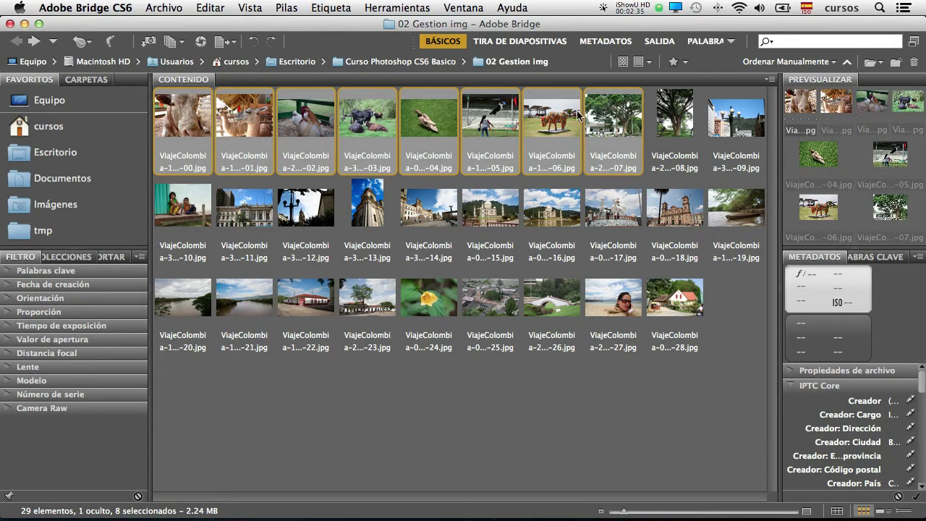
pyautogui.click(250, 7)
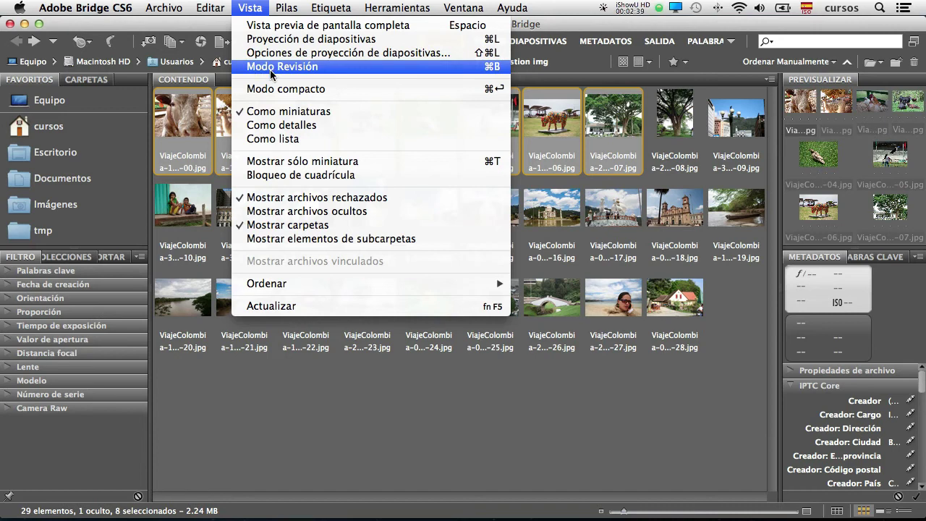
pyautogui.click(270, 66)
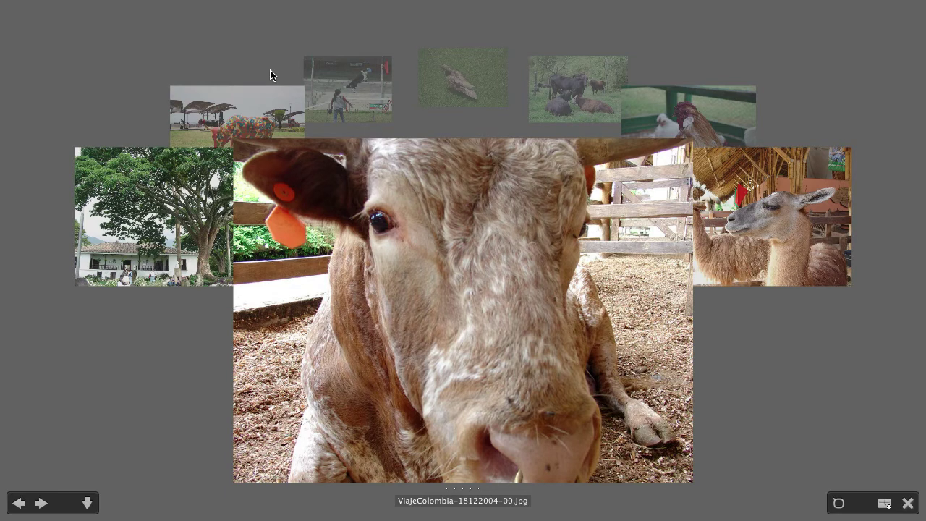
pyautogui.press('Right')
pyautogui.press('Right')
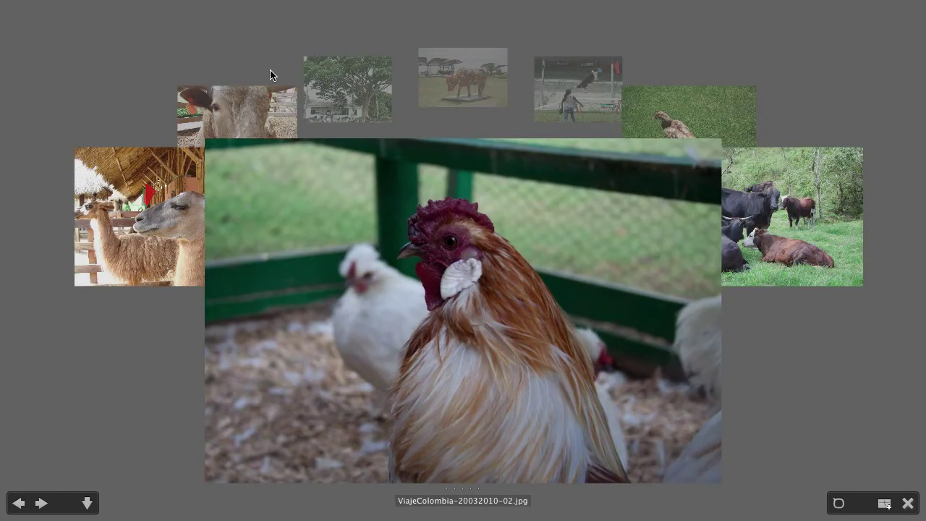
pyautogui.press('Left')
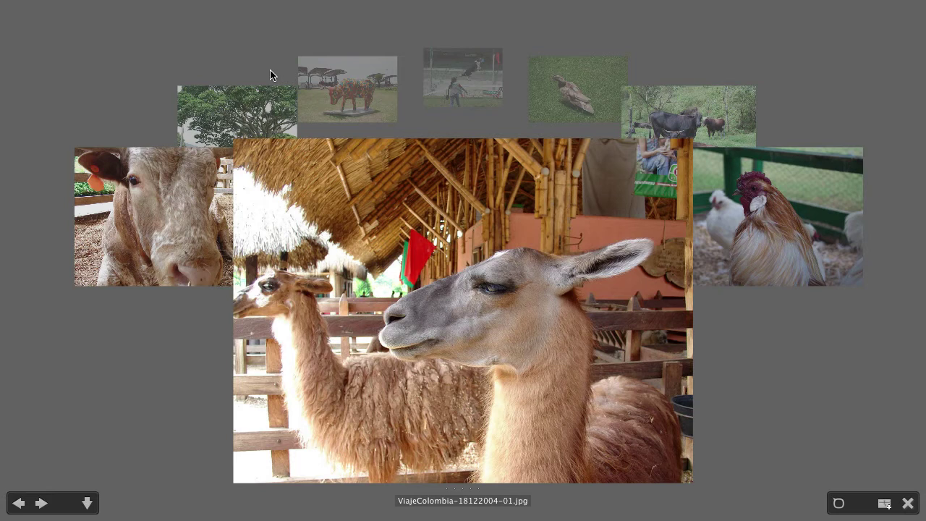
# Give the llama yellow and 3 stars, the rooster cyan, the cows red and 4 stars.
pyautogui.press('7')
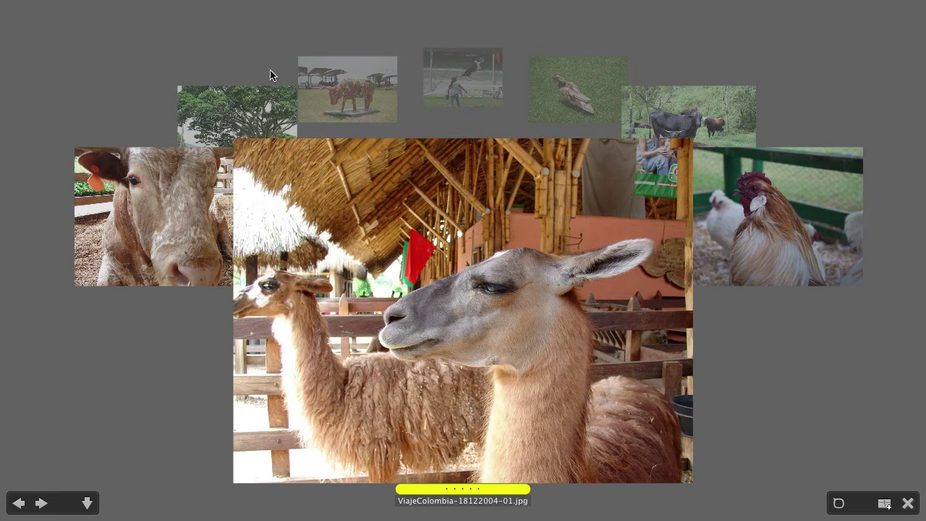
pyautogui.press('3')
pyautogui.press('Right')
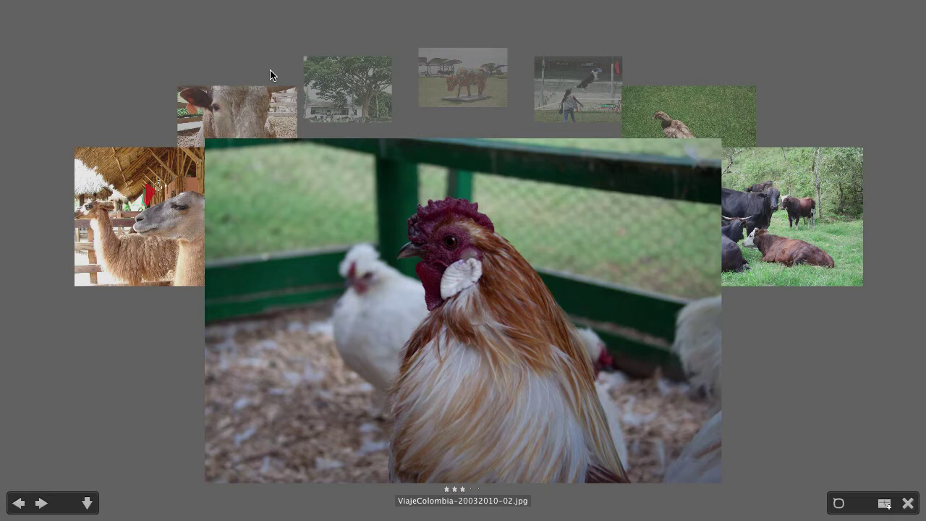
pyautogui.press('2')
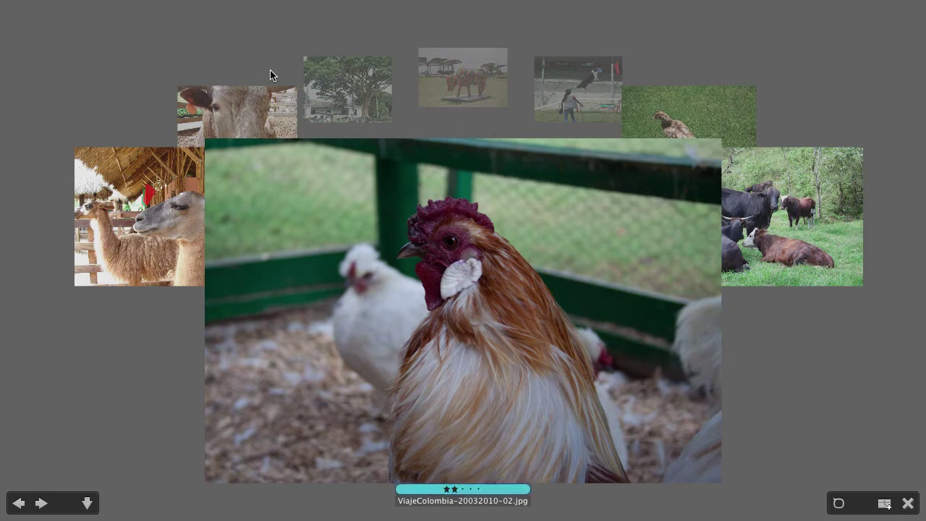
pyautogui.press('Right')
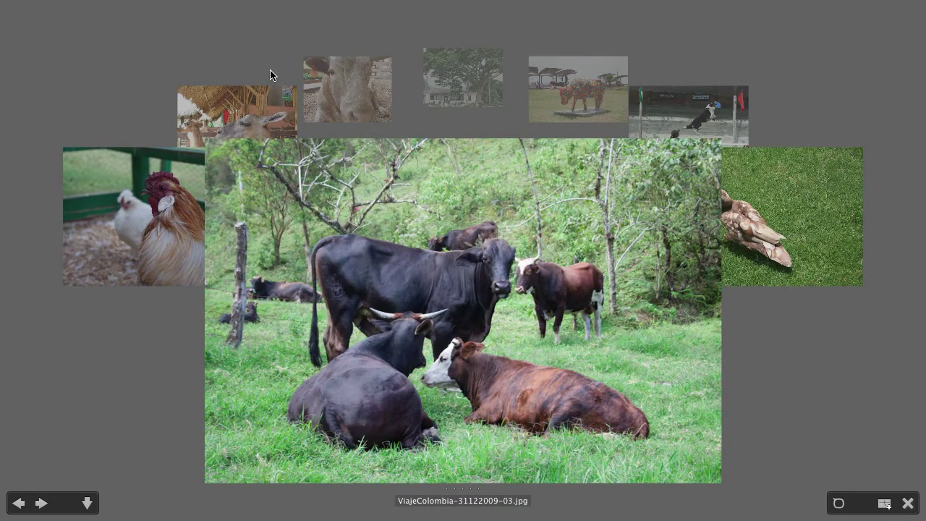
pyautogui.press('9')
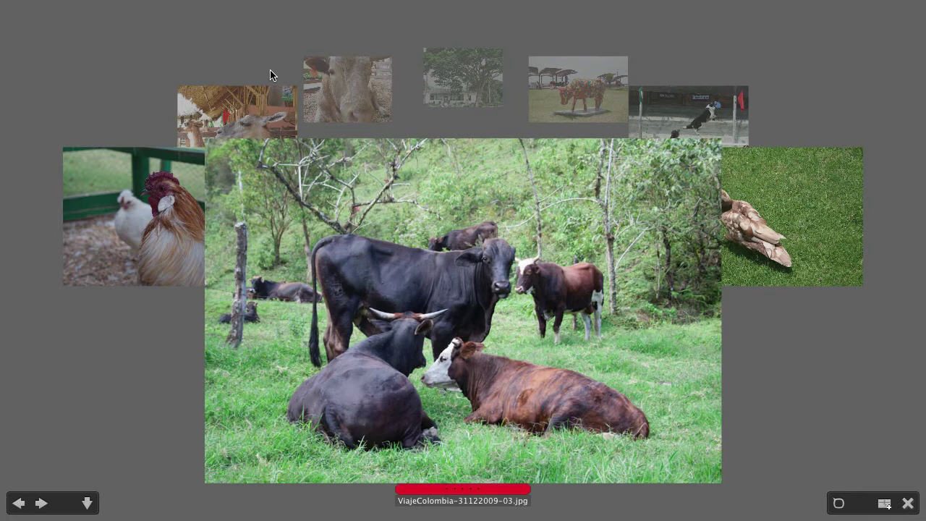
pyautogui.press('4')
pyautogui.press('Escape')
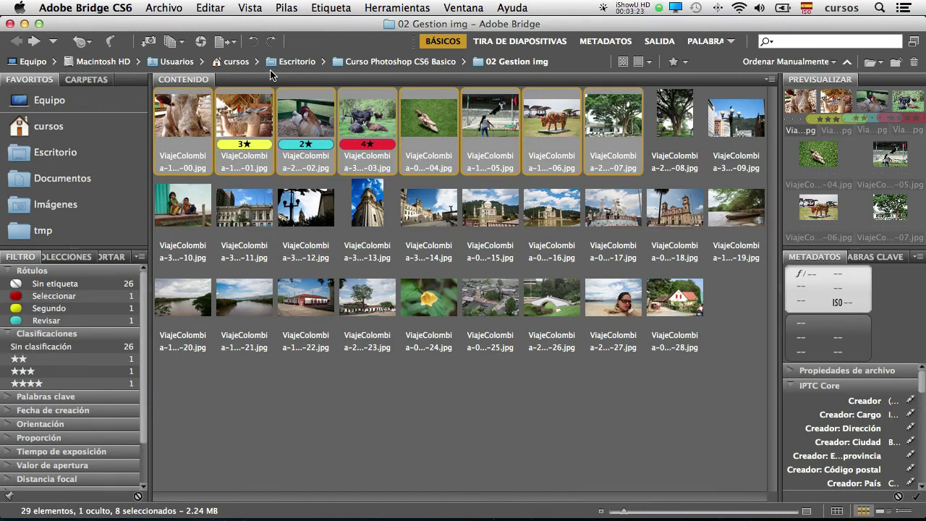
# Select the two-children photo, then type 05 to jump to ViajeColombia-18122004-05.jpg.
pyautogui.click(310, 13)
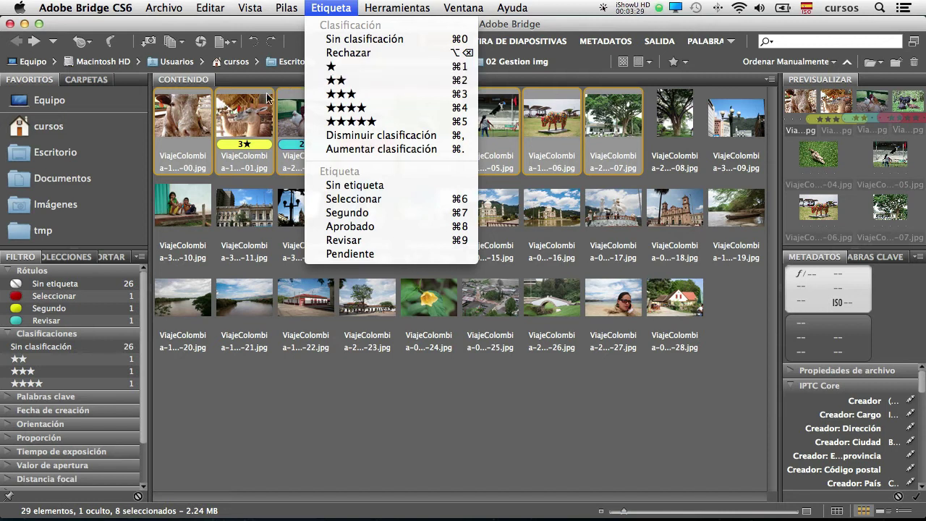
pyautogui.click(249, 116)
pyautogui.click(439, 210)
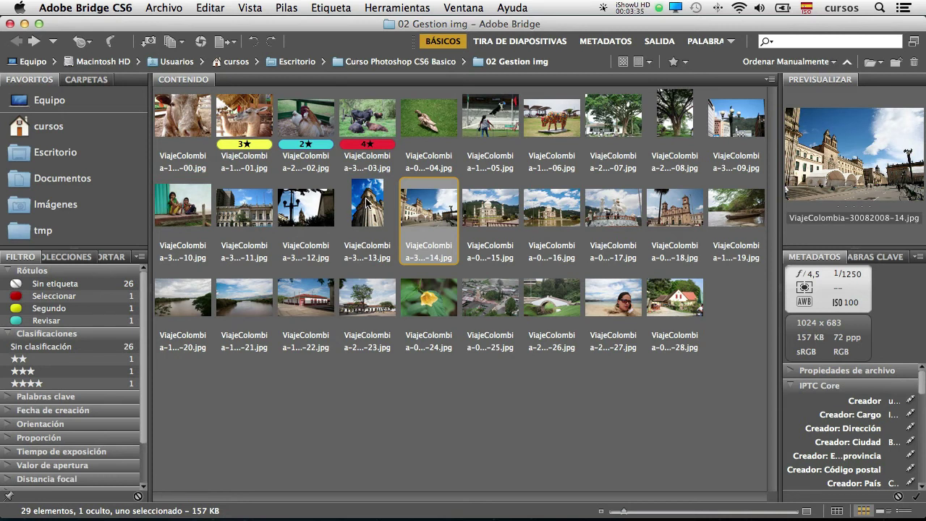
pyautogui.click(197, 206)
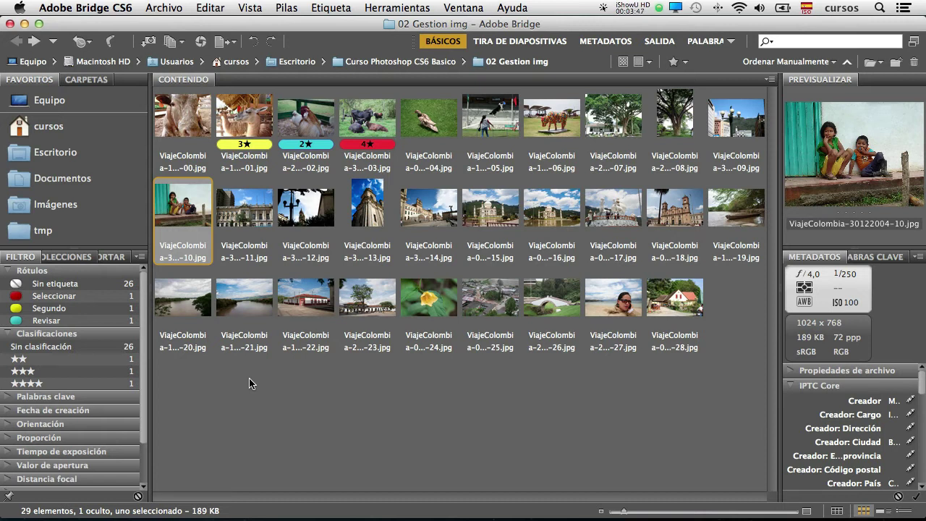
pyautogui.write('05')
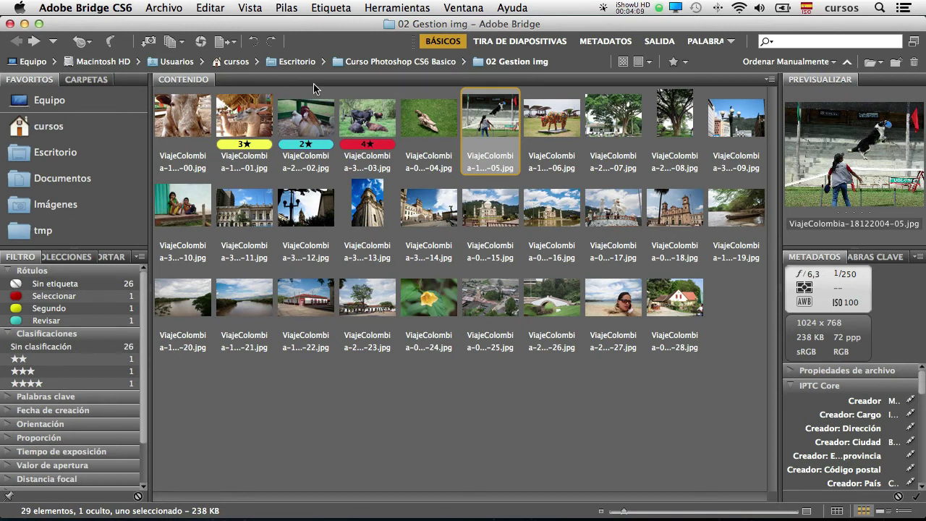
# Give photo 10 five stars and the green Aprobado label, then open Rótulos preferences.
pyautogui.click(330, 9)
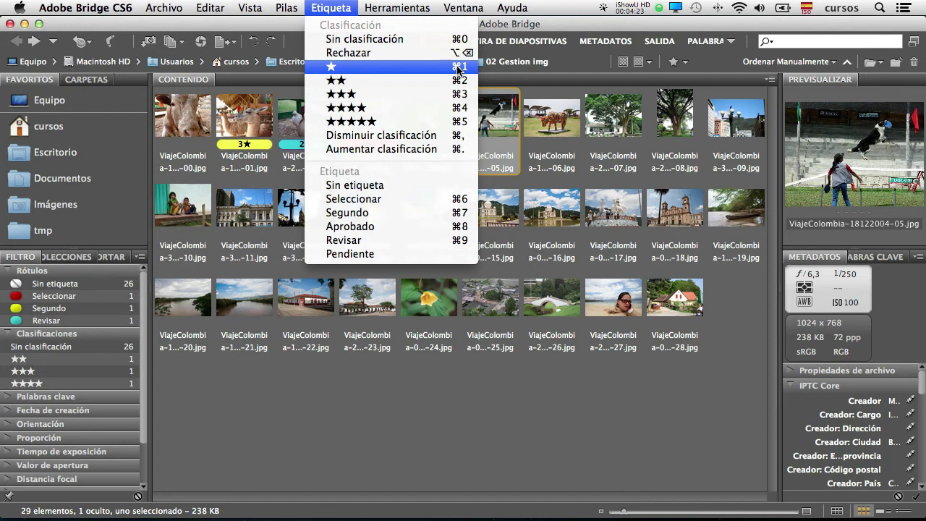
pyautogui.press('Escape')
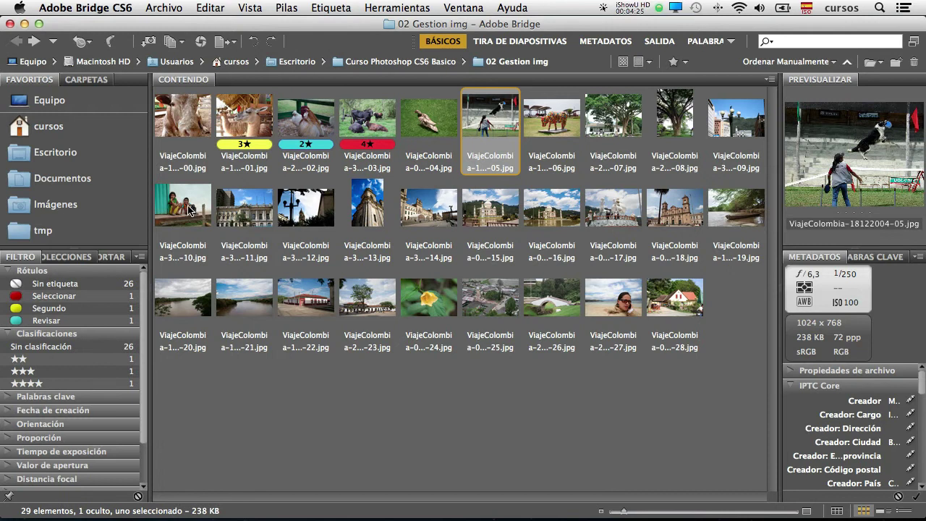
pyautogui.click(189, 208)
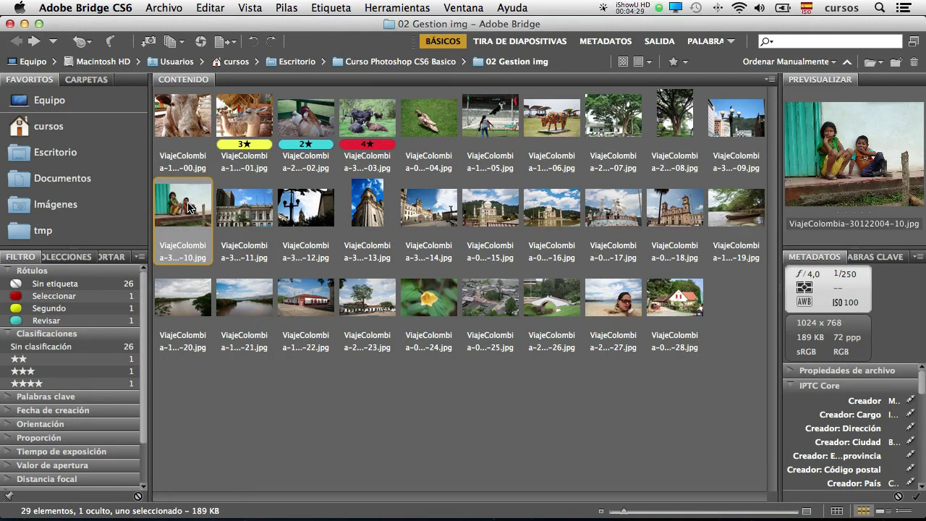
pyautogui.press('super+5')
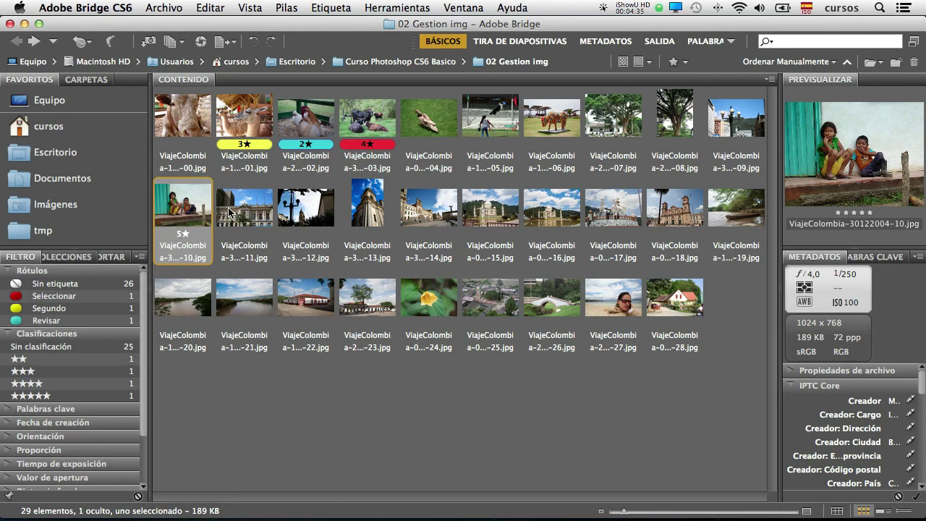
pyautogui.press('super+8')
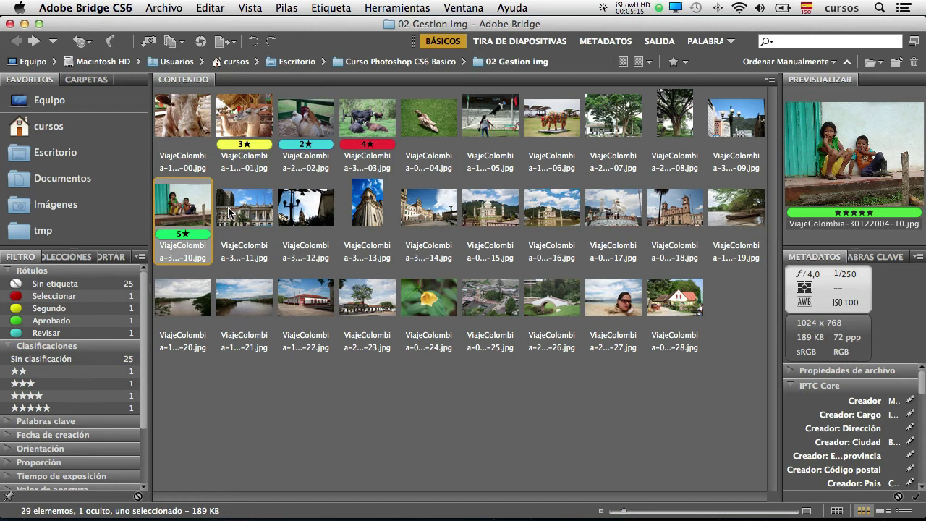
pyautogui.press('super+k')
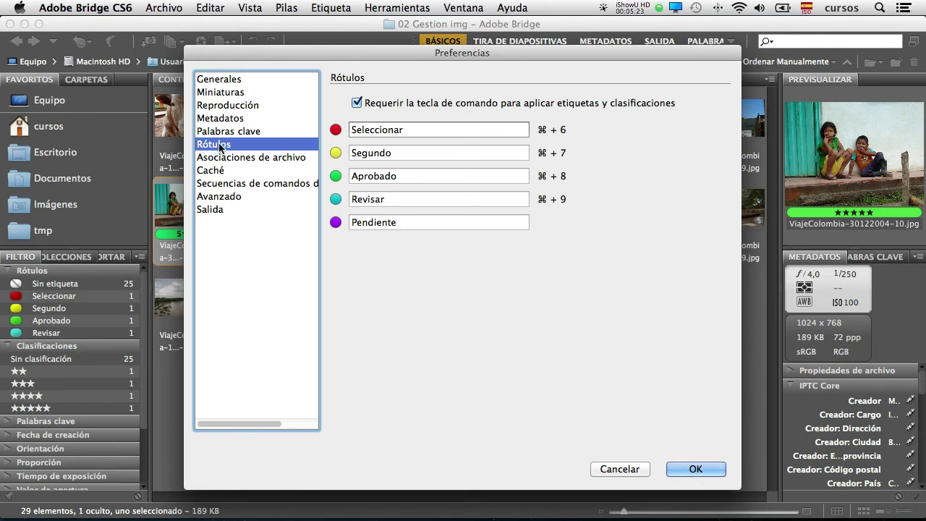
# Uncheck 'Requerir la tecla de comando para aplicar etiquetas y clasificaciones'.
pyautogui.click(357, 104)
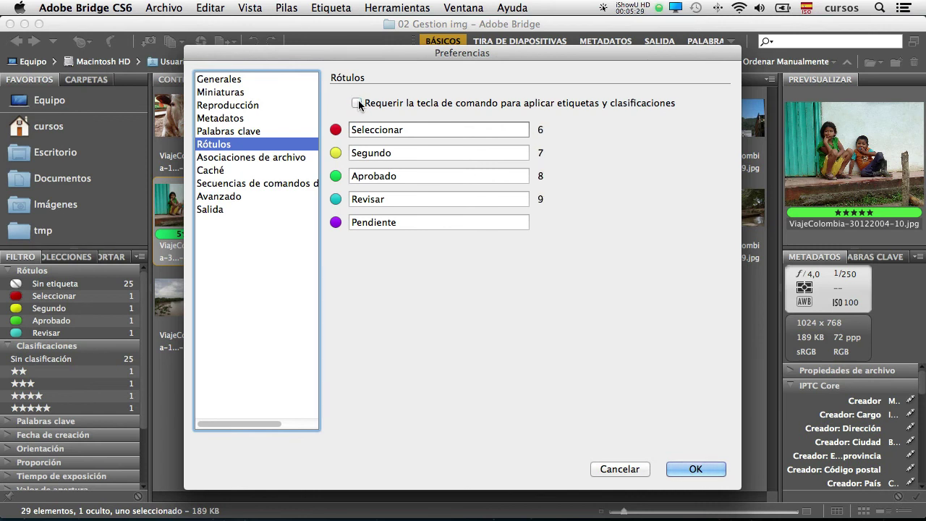
pyautogui.click(358, 104)
pyautogui.click(357, 103)
pyautogui.click(357, 104)
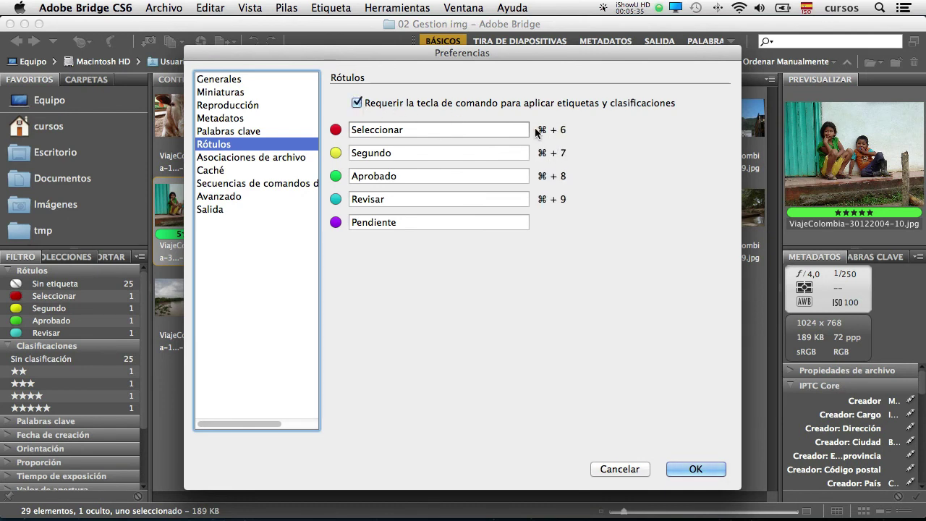
pyautogui.click(358, 104)
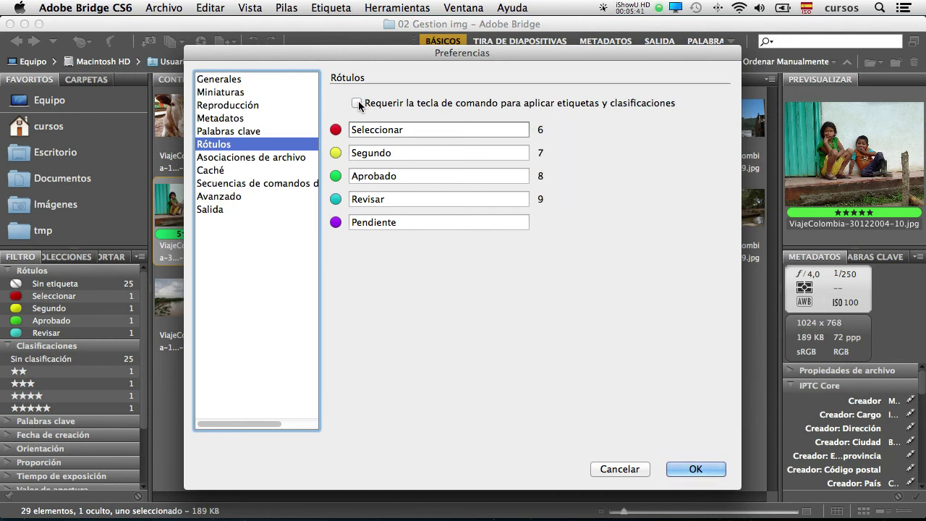
# Review the Seleccionar, Segundo and Aprobado label names unchanged and confirm with OK.
pyautogui.doubleClick(411, 130)
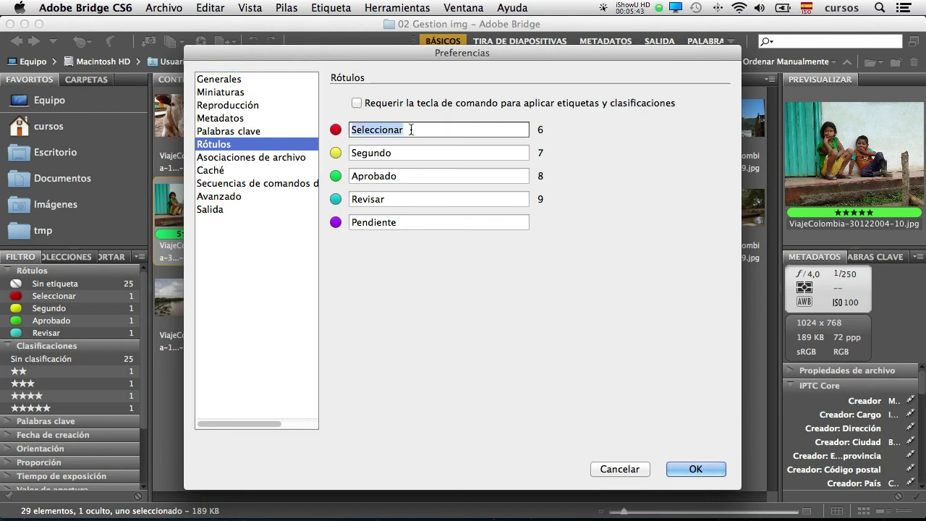
pyautogui.doubleClick(408, 151)
pyautogui.doubleClick(388, 174)
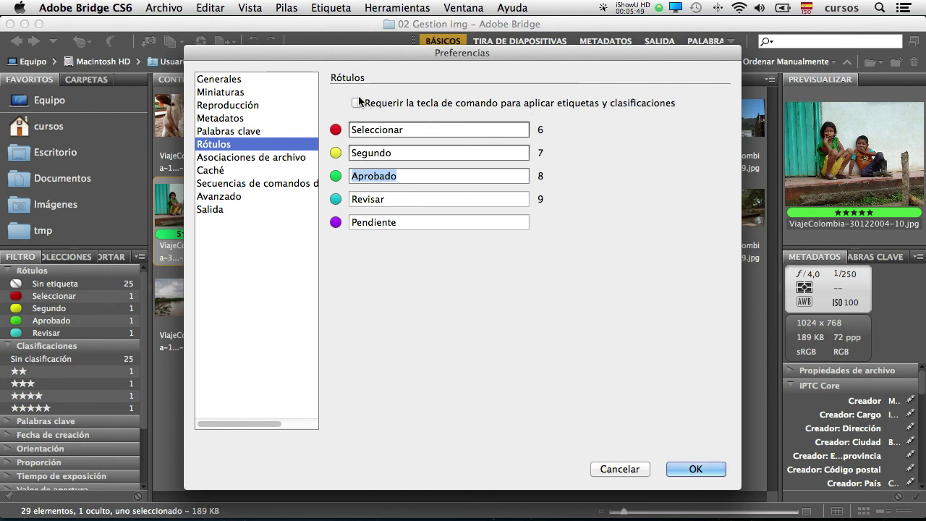
pyautogui.click(695, 470)
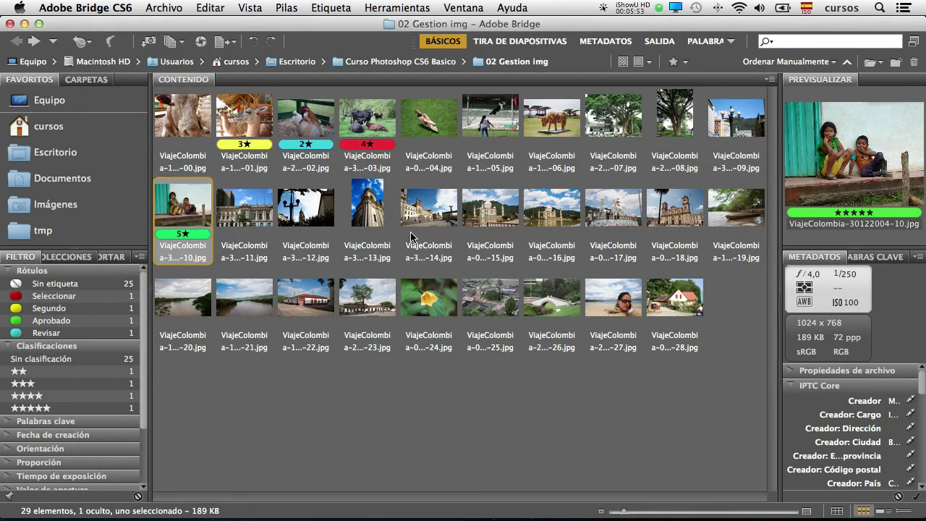
# Rate cathedral tower photo 13 three stars with the turquoise Revisar label, then deselect it.
pyautogui.click(368, 209)
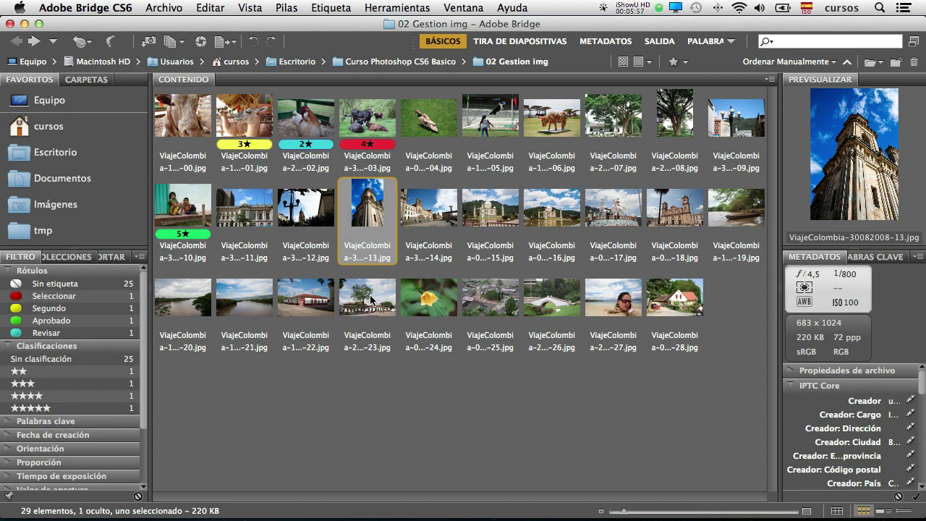
pyautogui.hotkey('ctrl', '3')
pyautogui.hotkey('ctrl', '9')
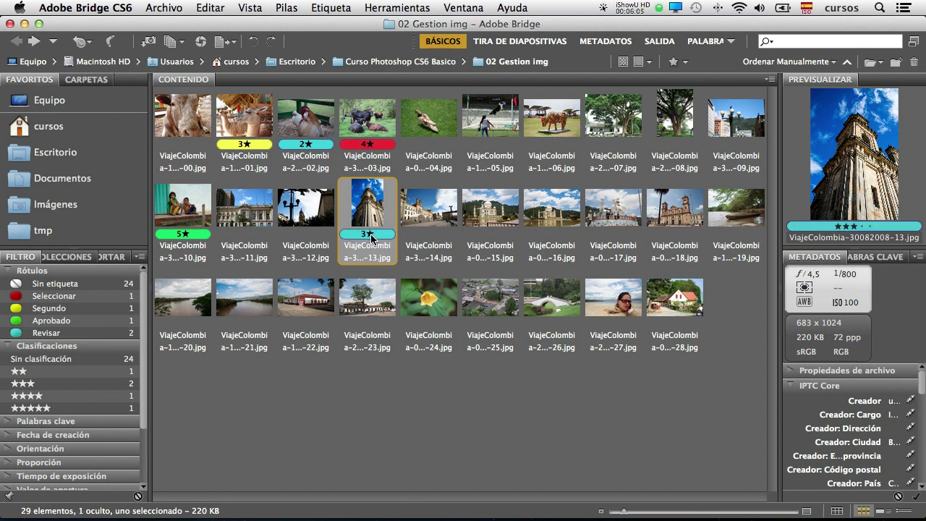
pyautogui.click(354, 432)
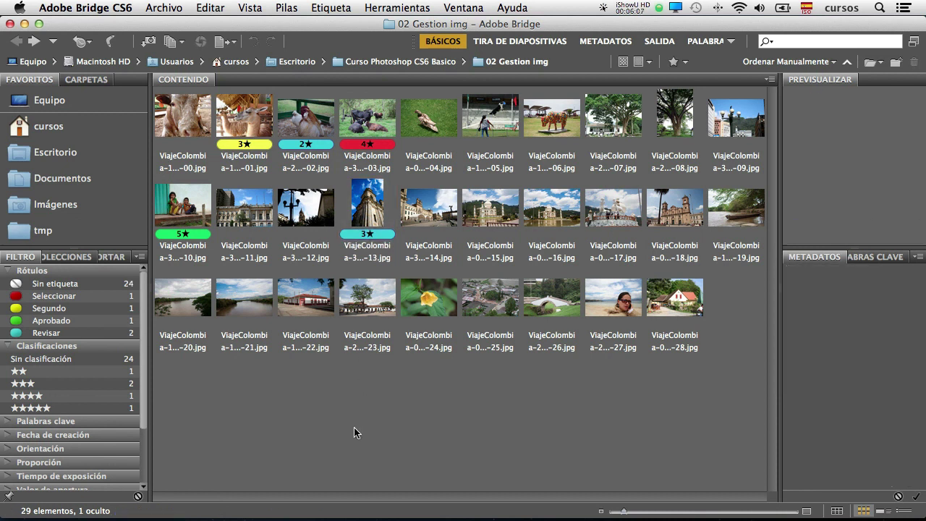